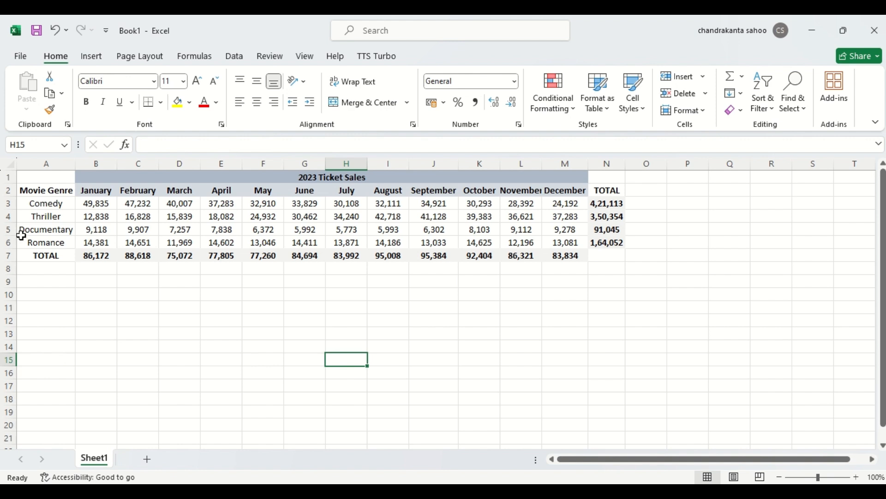
Insert a clustered column chart of the January to April ticket sales by movie genre from cells A2:E6
click(38, 190)
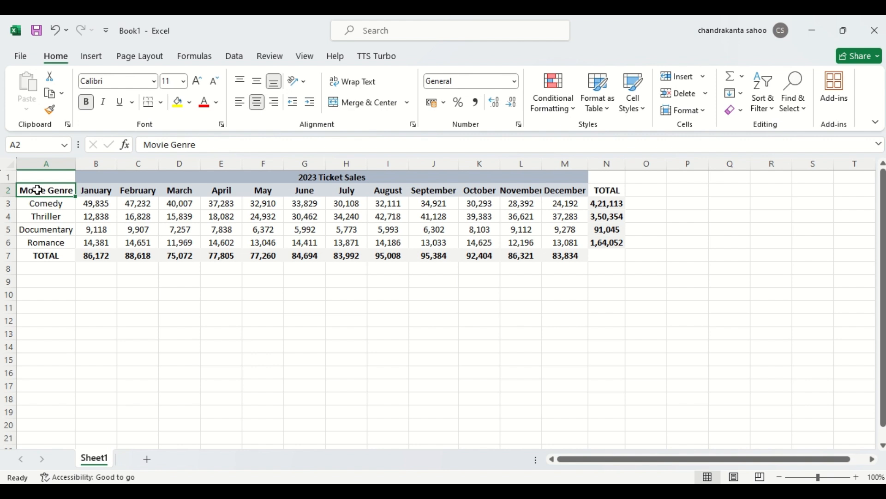
key(shift+Right)
key(shift+Right)
key(shift+Right)
key(shift+Right)
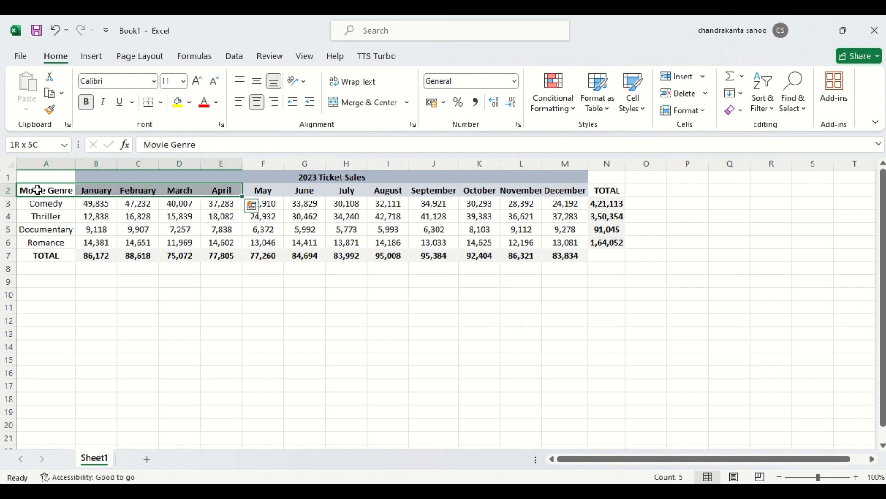
key(shift+Down)
key(shift+Down)
key(shift+Down)
key(shift+Down)
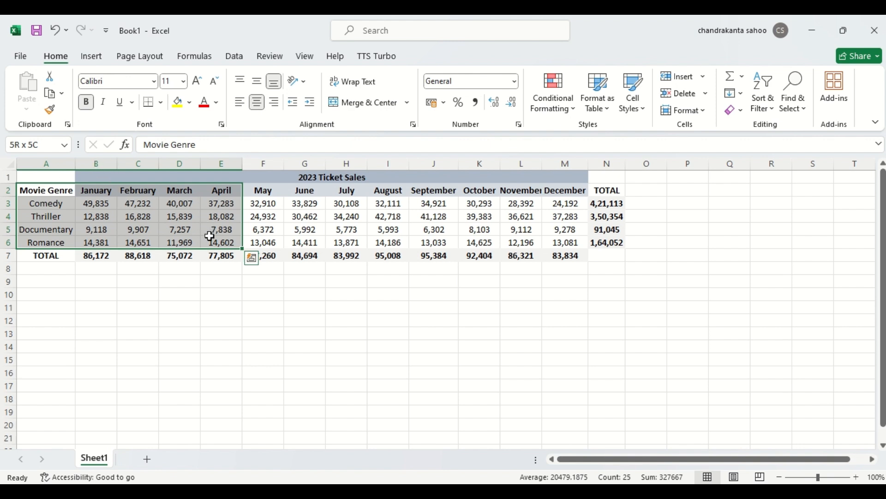
click(91, 57)
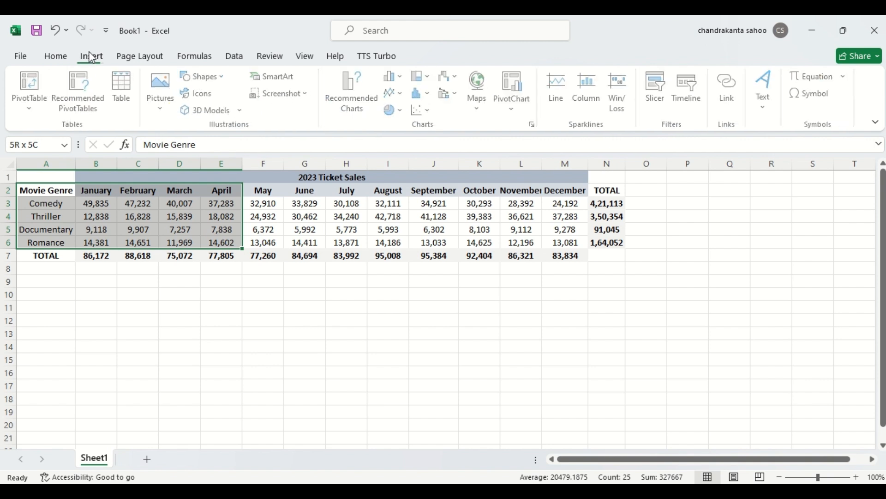
click(406, 82)
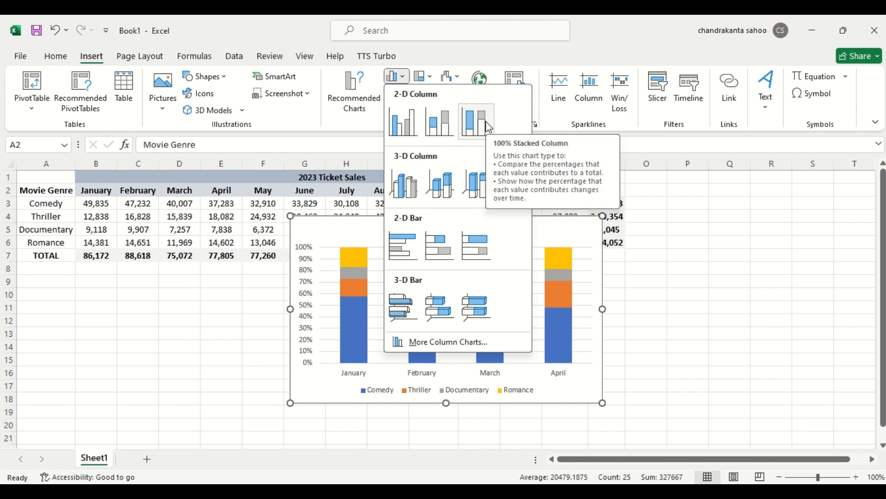
click(353, 91)
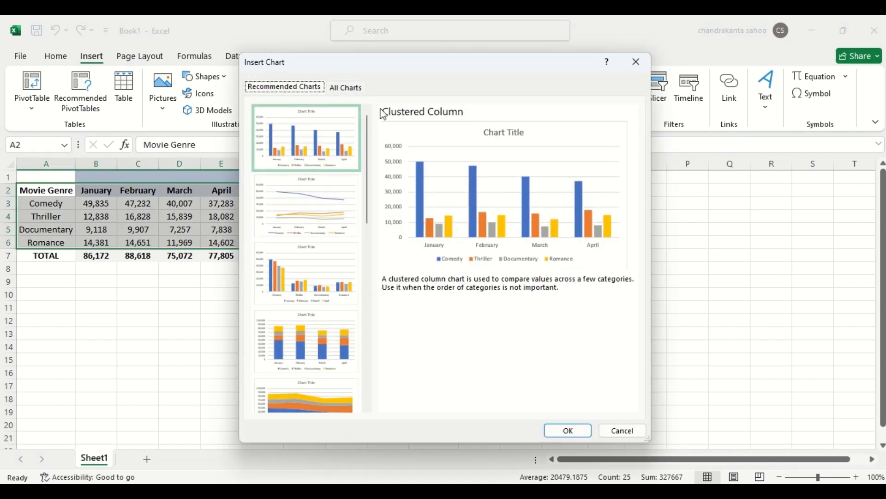
click(347, 87)
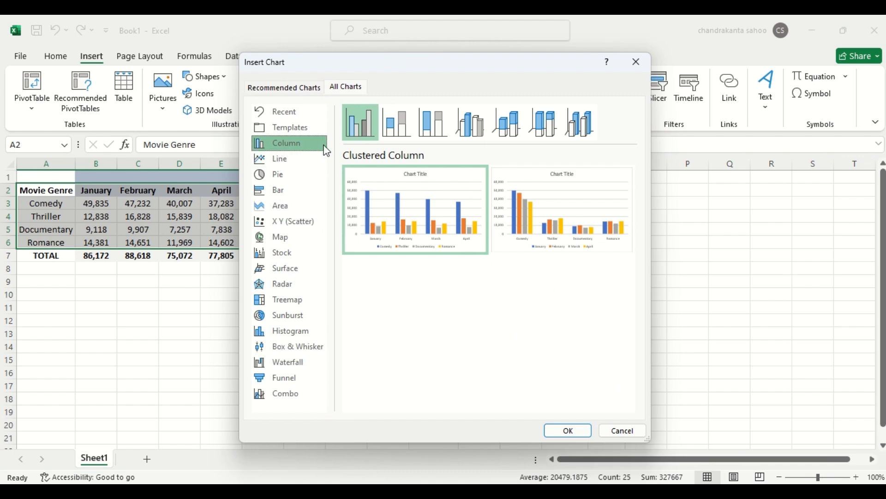
double_click(360, 123)
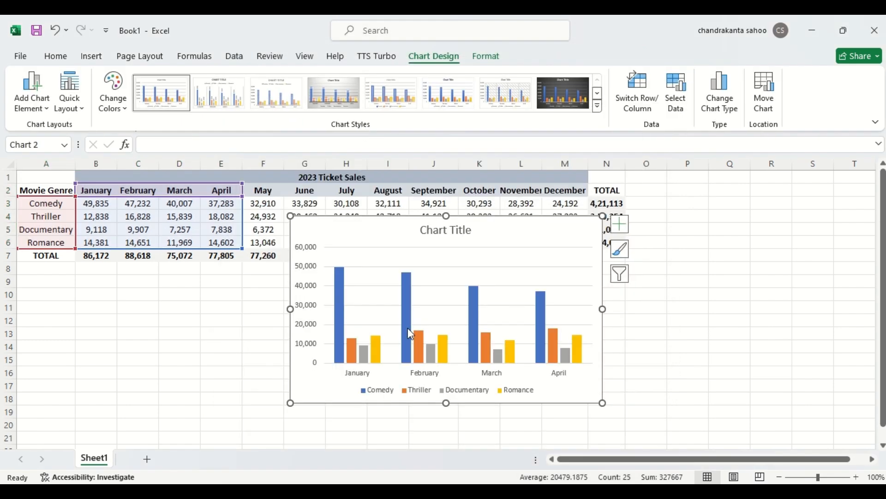
Move the clustered column chart directly below the sales table, starting in column A, and deselect it
drag(416, 237, 399, 214)
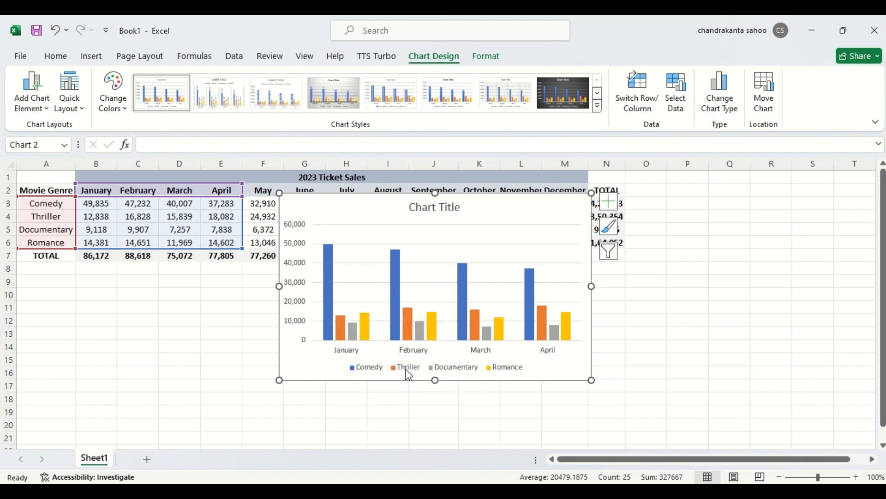
mouse_move(350, 338)
drag(366, 232, 125, 288)
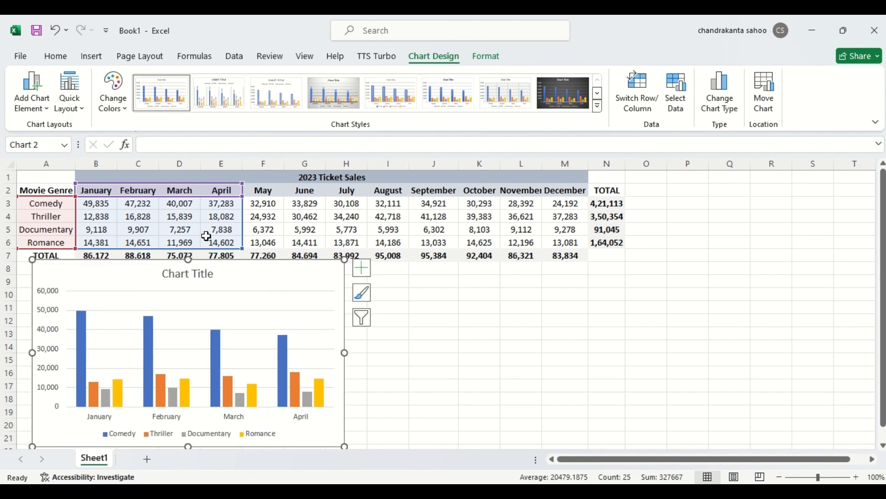
click(462, 336)
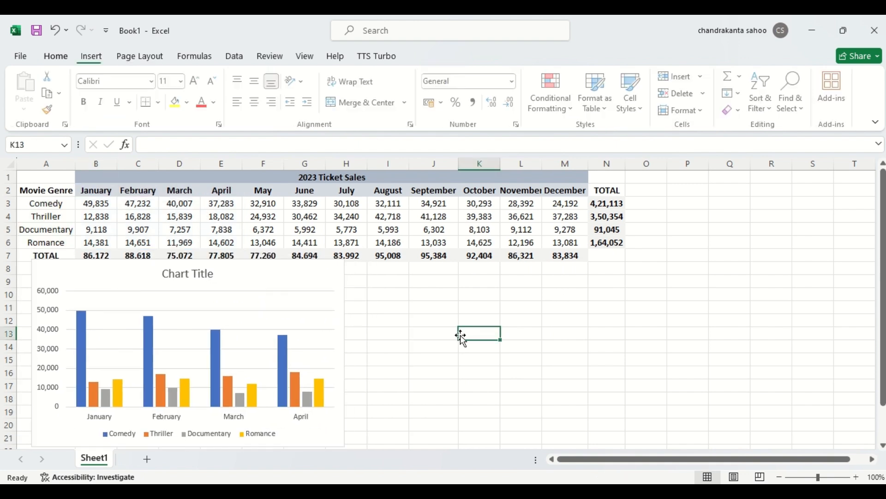
Insert a stacked column chart from cells A2:E6 and place it beside the clustered column chart
click(38, 193)
key(shift+Right)
key(shift+Right)
key(shift+Right)
key(shift+Right)
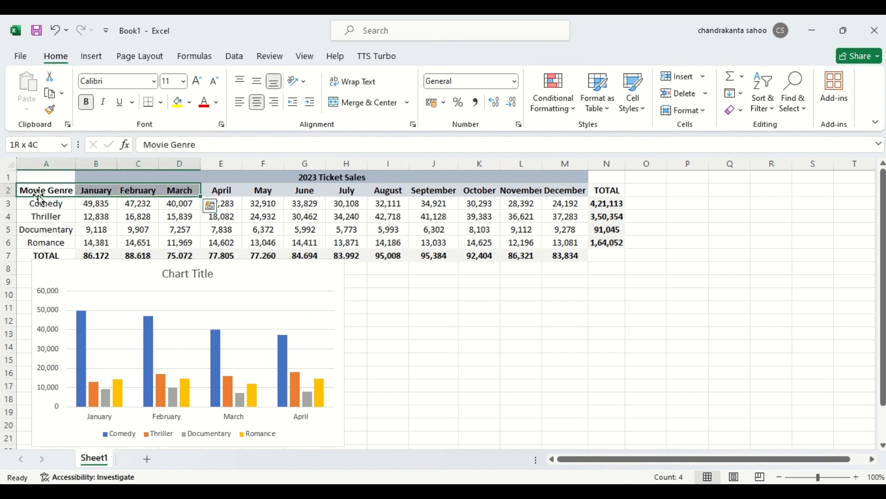
key(shift+Down)
key(shift+Down)
key(shift+Down)
key(shift+Down)
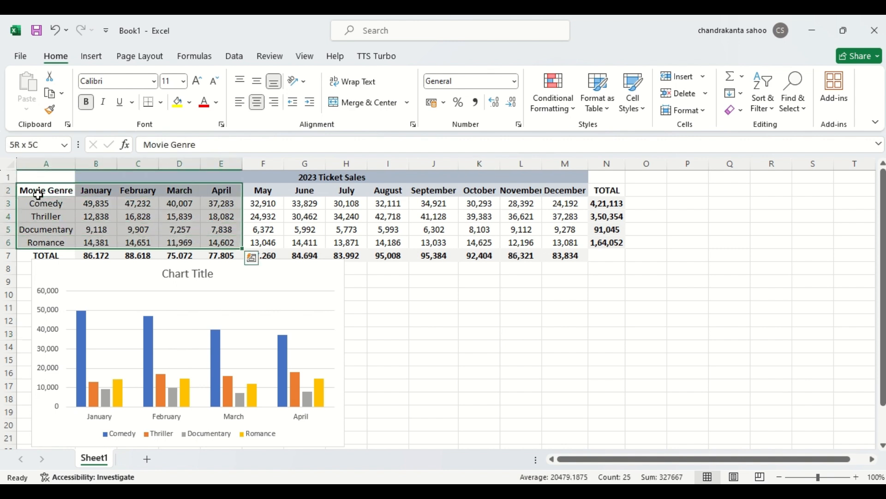
click(92, 56)
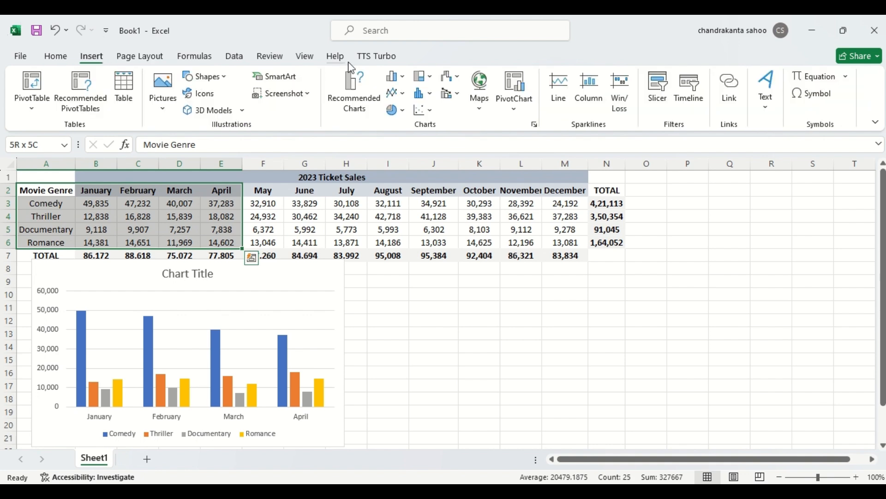
click(356, 96)
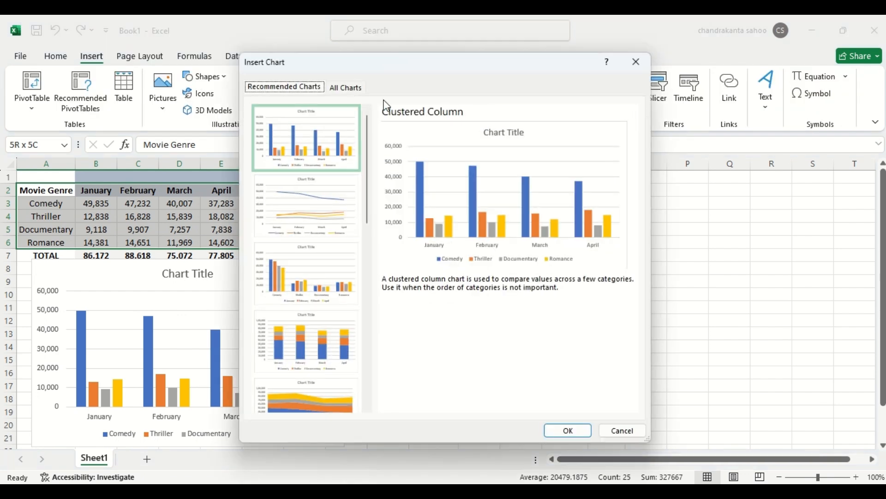
click(346, 89)
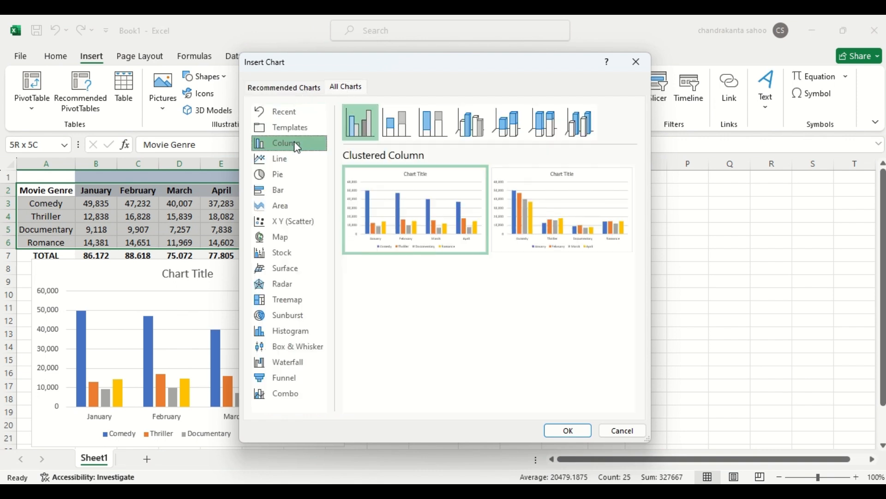
click(398, 129)
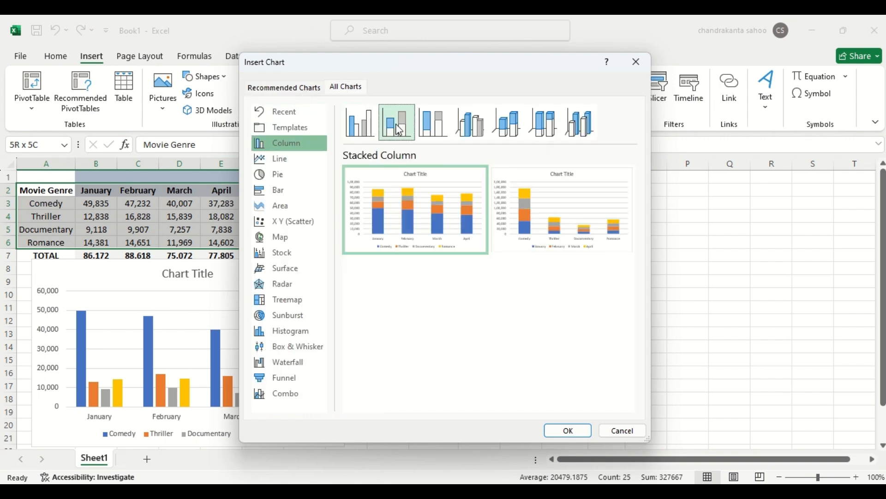
double_click(426, 222)
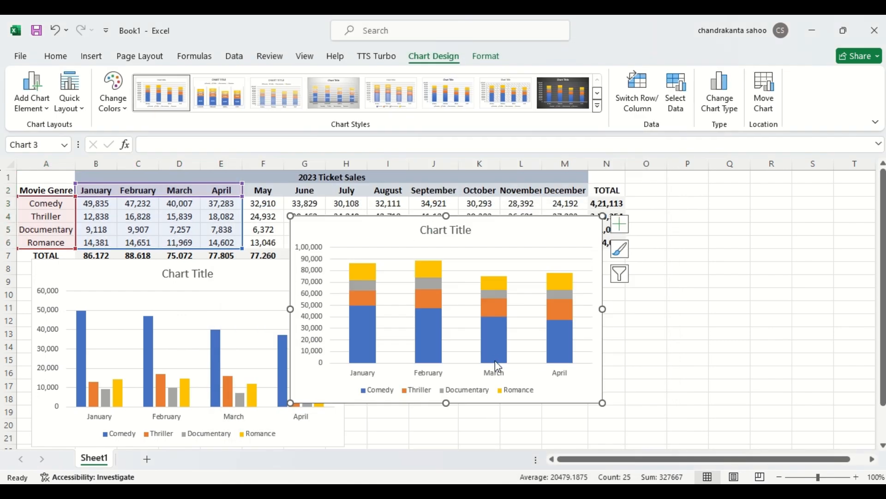
drag(467, 246, 570, 290)
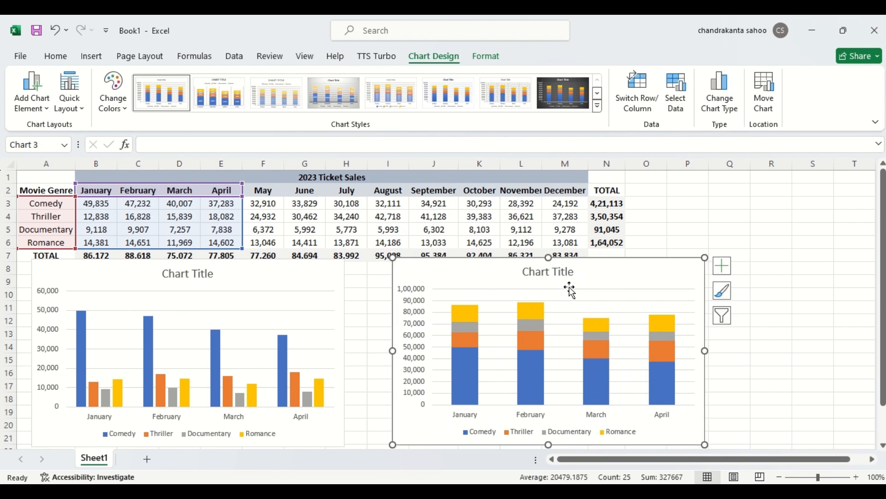
Compare how the clustered and stacked column charts show each genre's January ticket sales by examining their data points
mouse_move(88, 339)
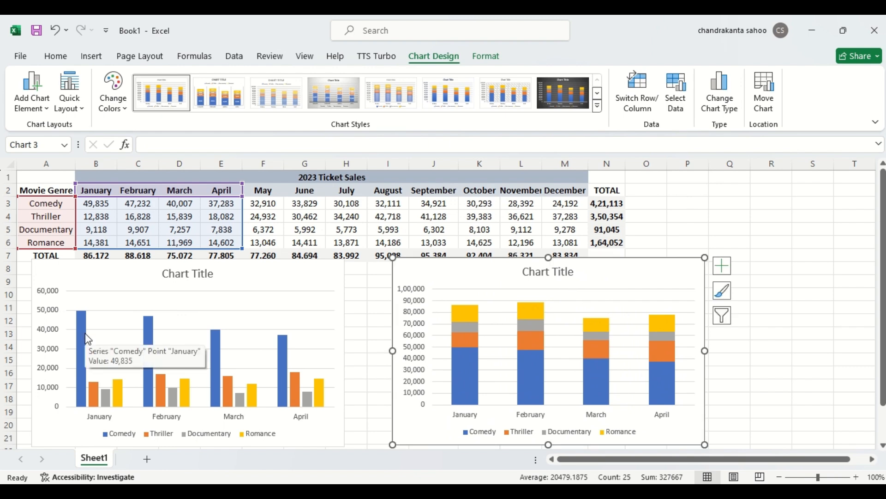
mouse_move(94, 405)
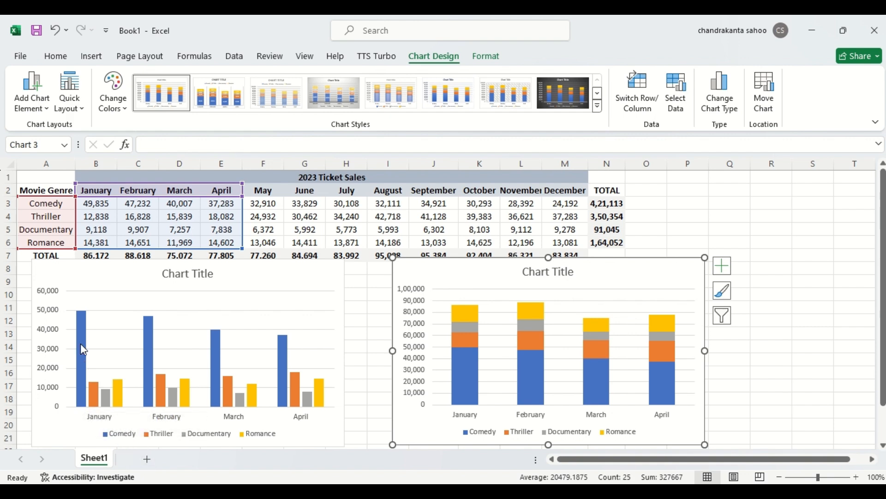
mouse_move(82, 317)
mouse_move(464, 304)
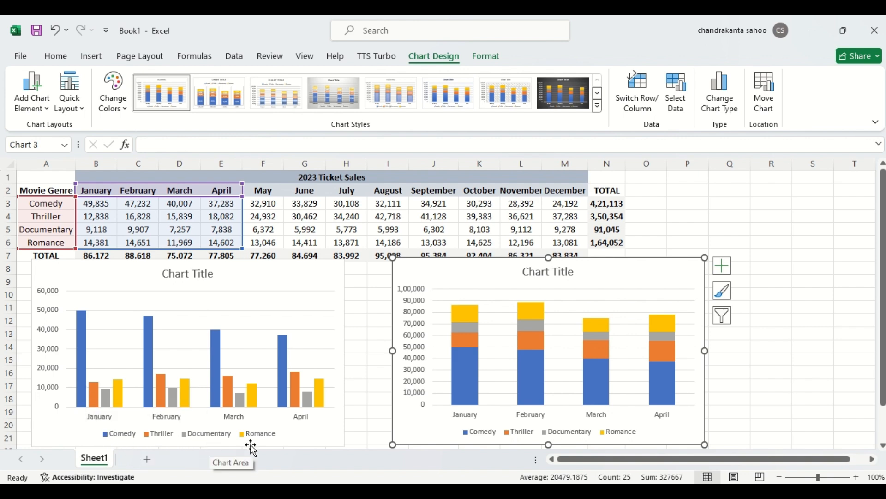
mouse_move(468, 395)
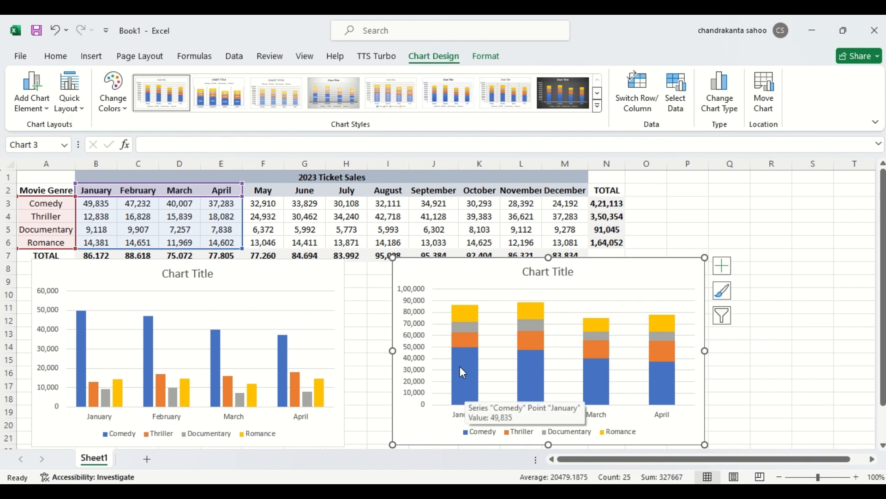
mouse_move(461, 344)
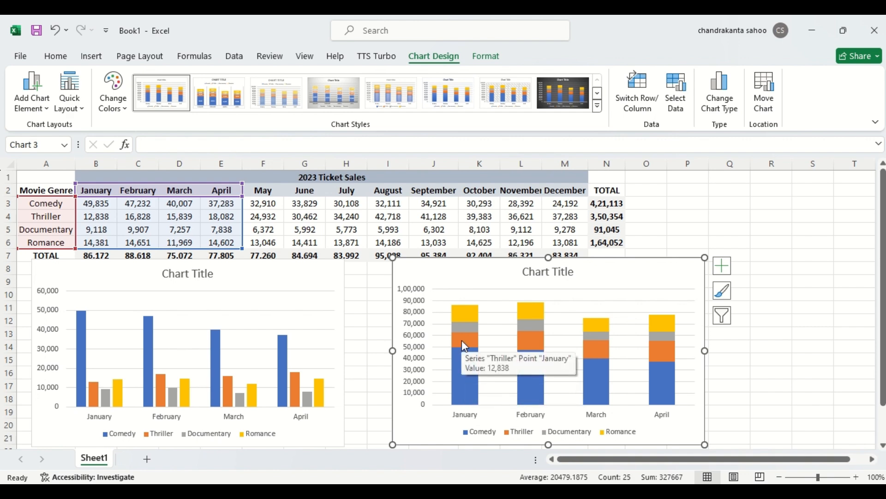
mouse_move(460, 325)
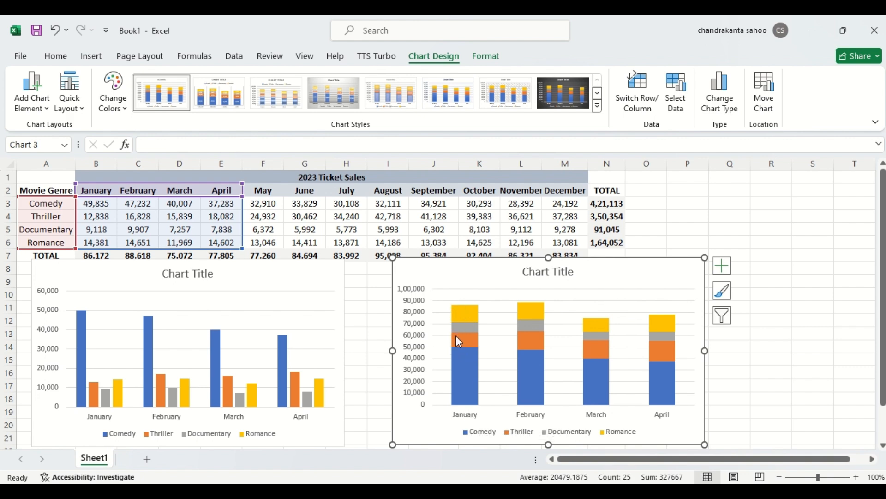
mouse_move(462, 315)
mouse_move(534, 309)
Add centered data labels to the stacked column chart and move it over columns N to T beside the sales table
click(39, 109)
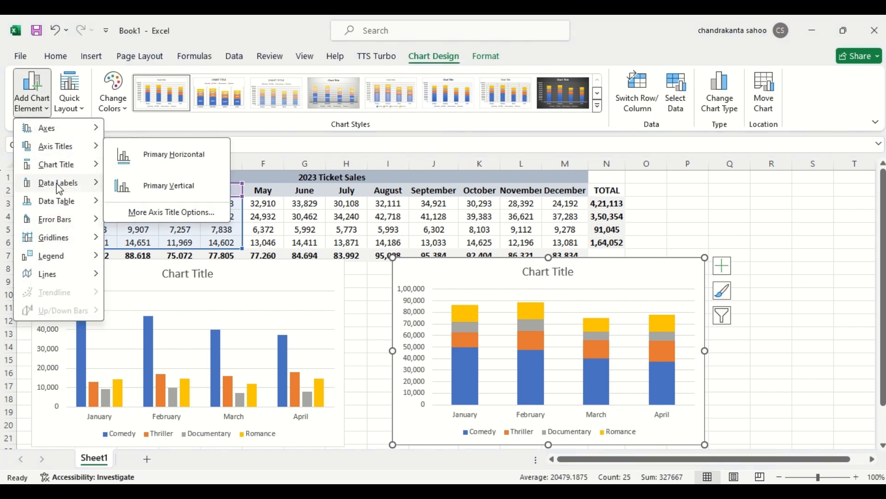
mouse_move(56, 184)
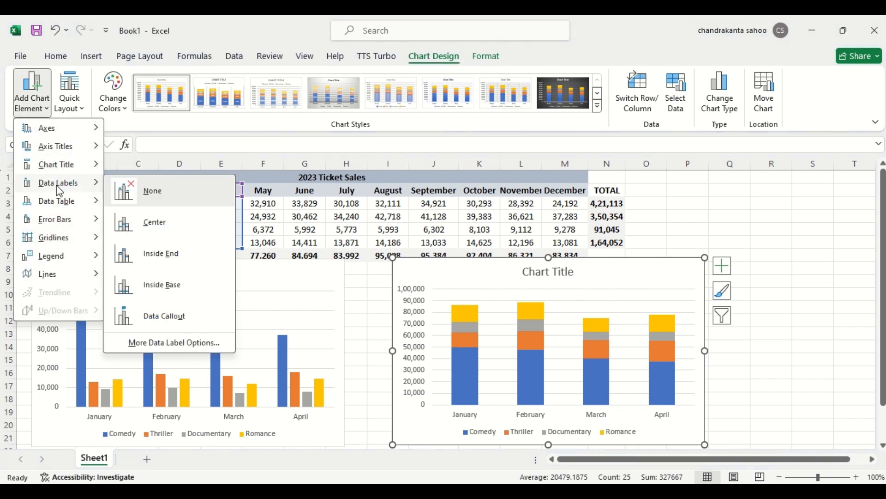
click(157, 223)
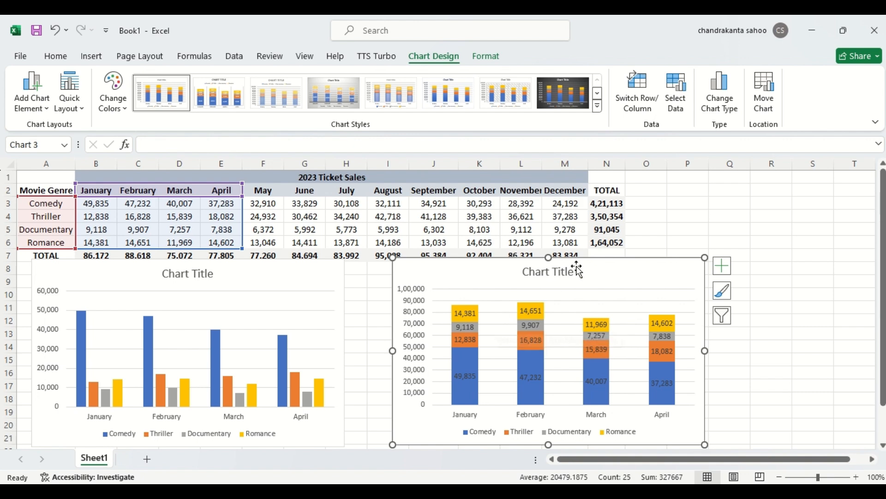
mouse_move(597, 259)
mouse_down()
mouse_move(786, 164)
mouse_move(789, 178)
mouse_up()
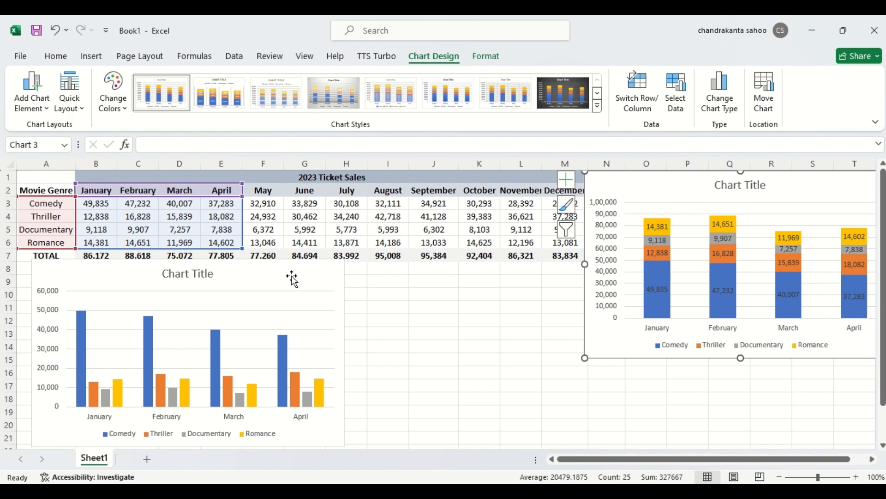
click(418, 324)
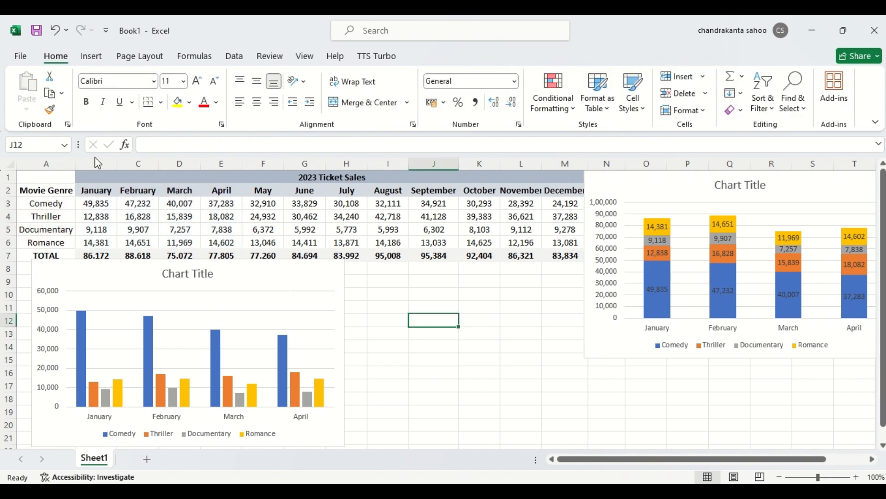
Insert a 100% Stacked Column chart from the January to April genre sales in cells A2:E6
click(36, 190)
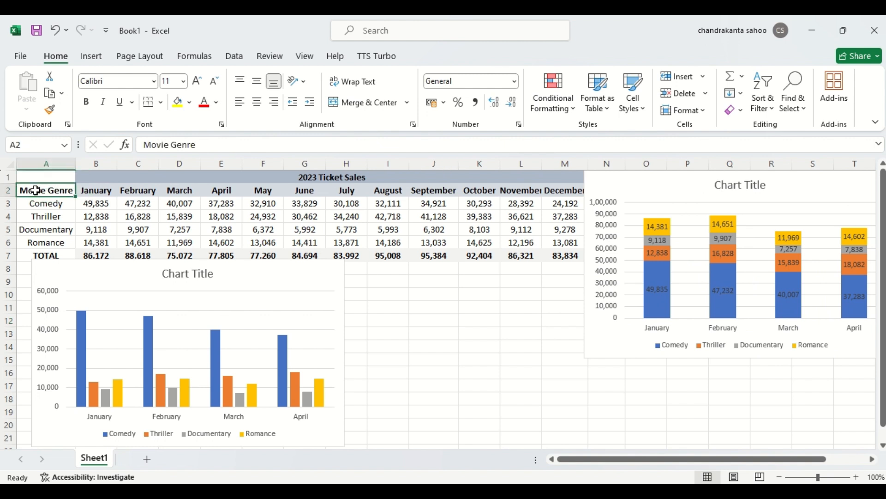
key(shift+Right)
key(shift+Right)
key(shift+Right)
key(shift+Right)
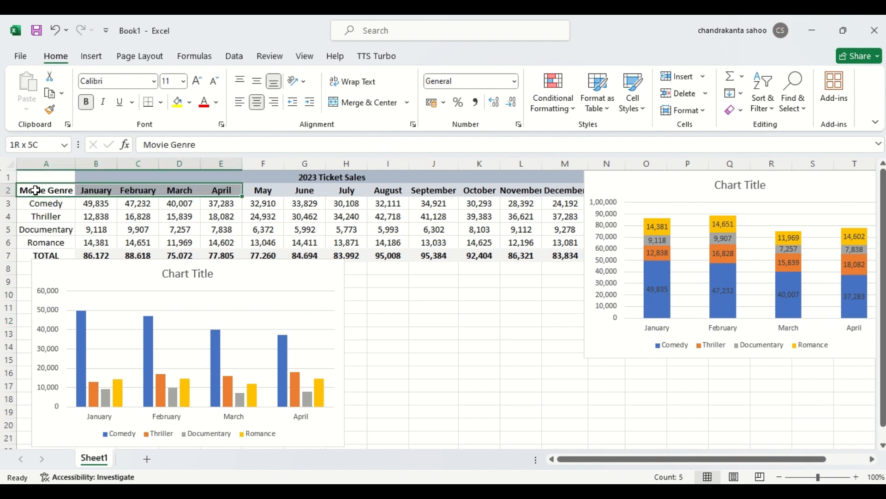
key(shift+Down)
key(shift+Down)
key(shift+Down)
key(shift+Down)
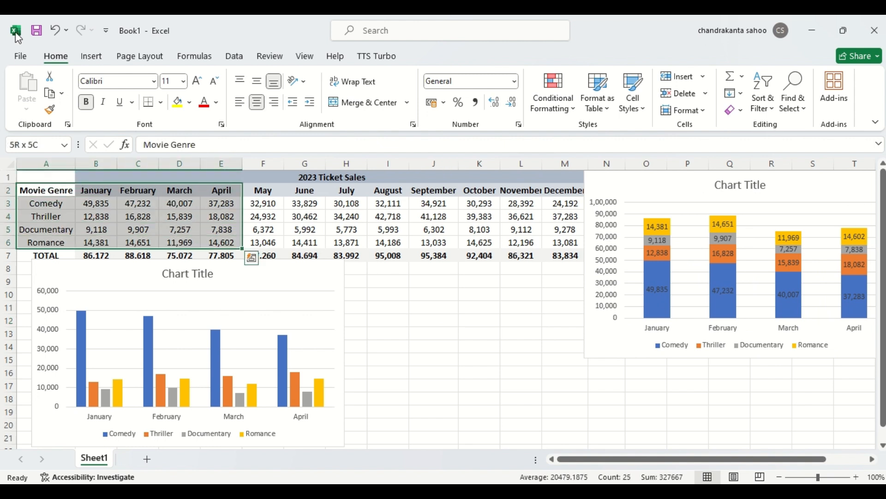
click(91, 56)
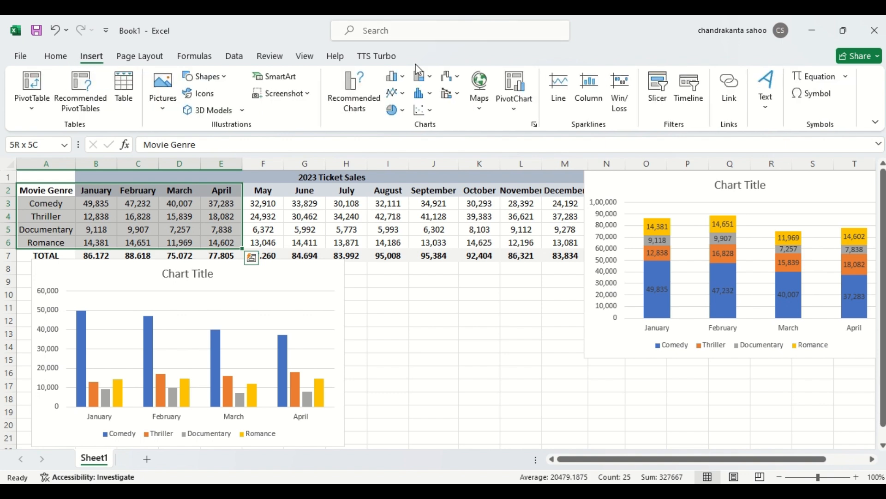
click(358, 98)
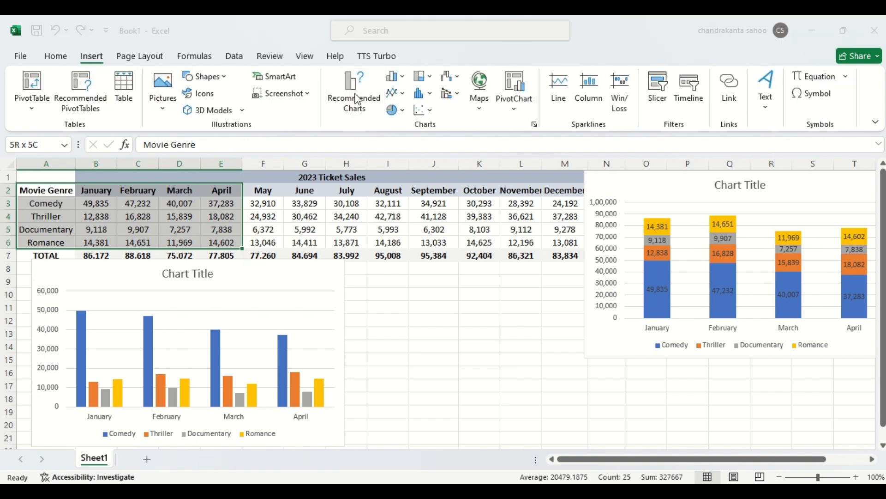
click(350, 91)
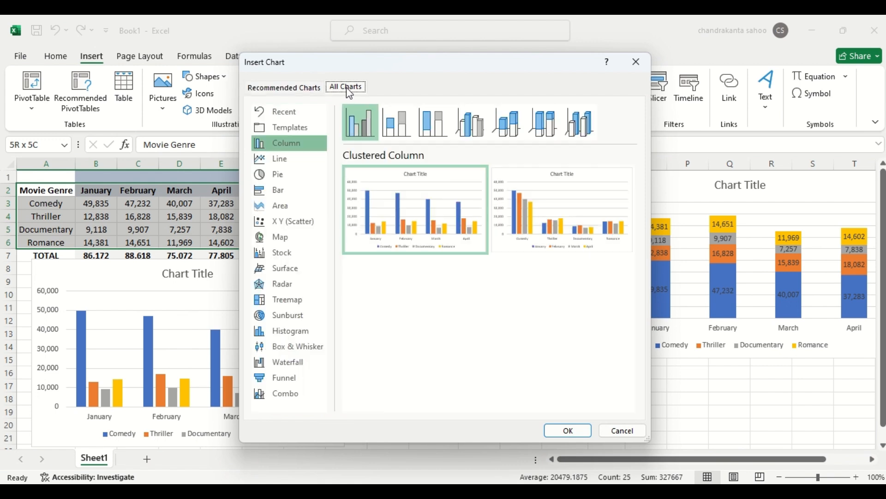
click(438, 126)
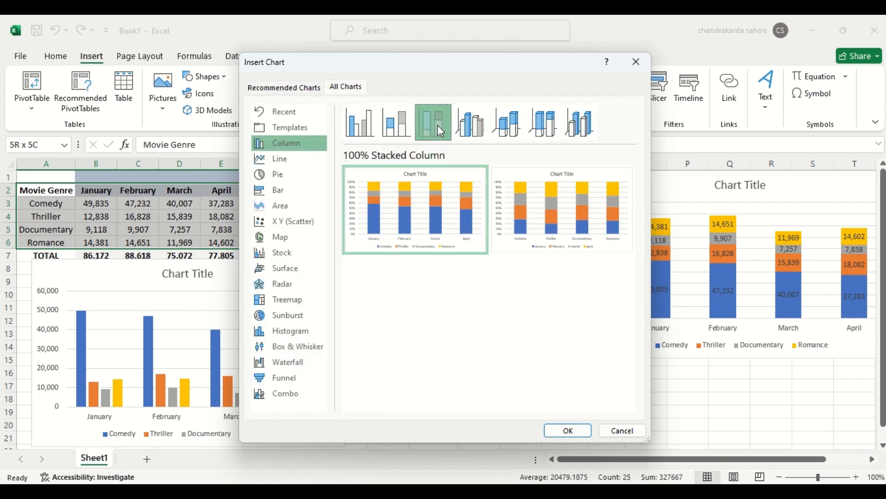
click(568, 430)
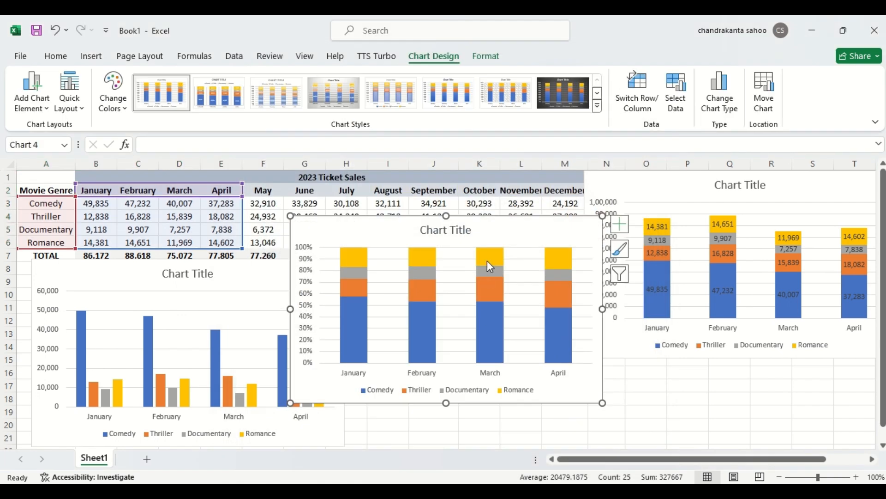
Move the 100% stacked column chart below the sales table over columns E to L and check its Comedy data points for each month
mouse_move(494, 223)
mouse_down()
mouse_move(531, 279)
mouse_move(555, 288)
mouse_move(555, 249)
mouse_up()
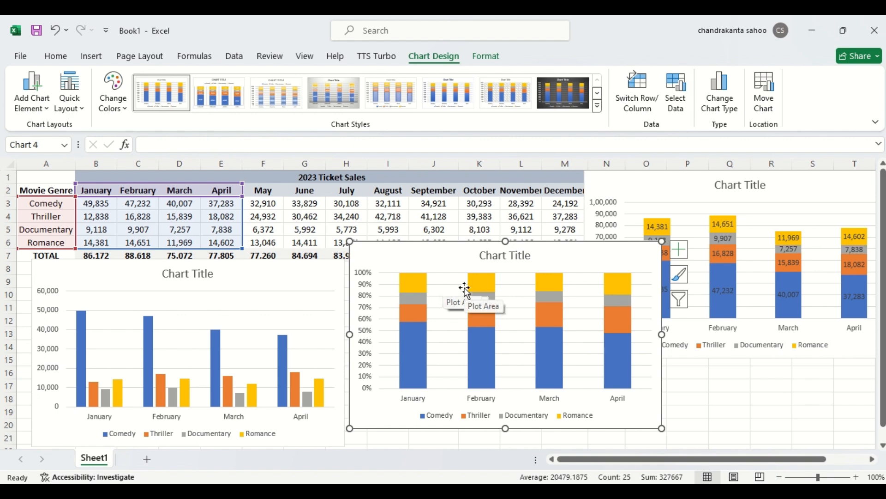
drag(580, 256, 440, 280)
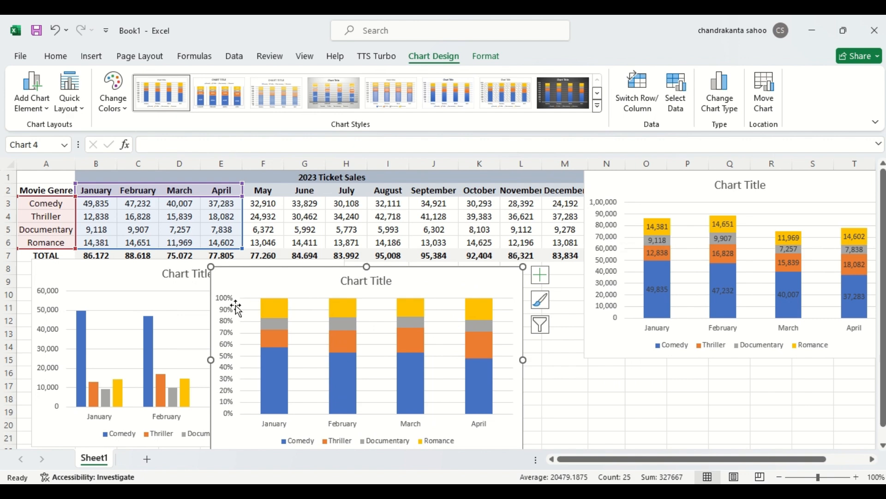
mouse_move(272, 363)
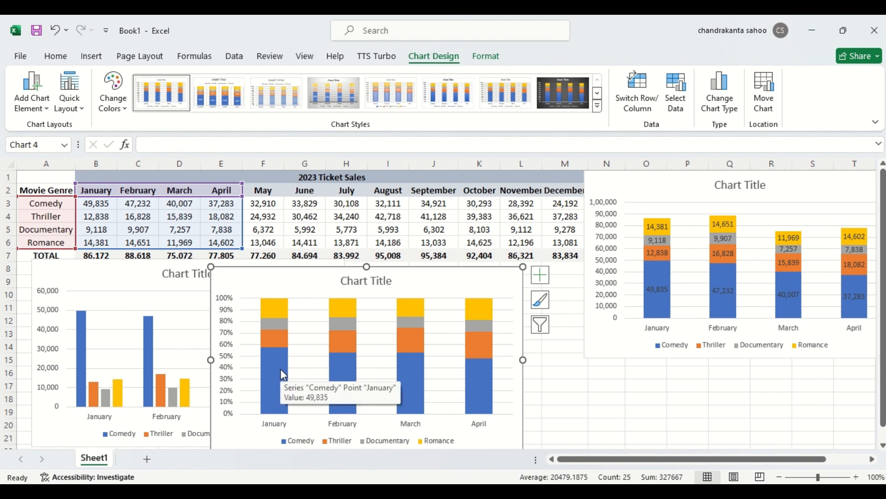
mouse_move(344, 371)
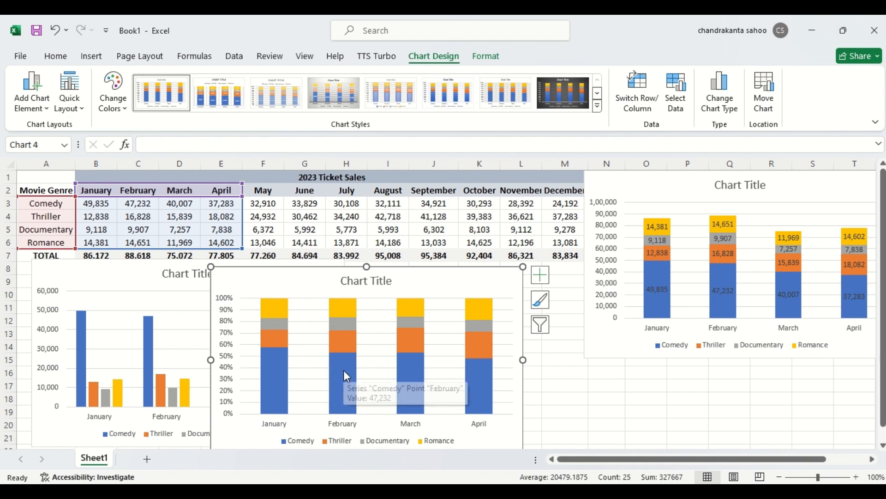
mouse_move(405, 373)
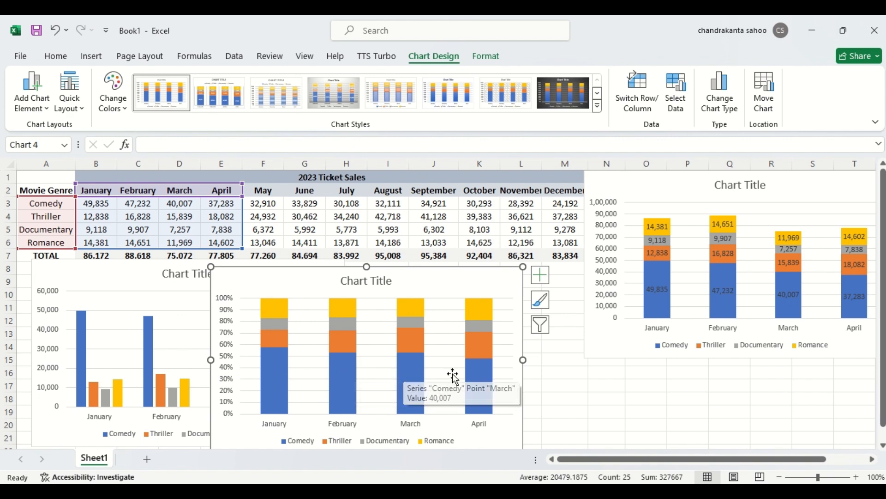
mouse_move(477, 380)
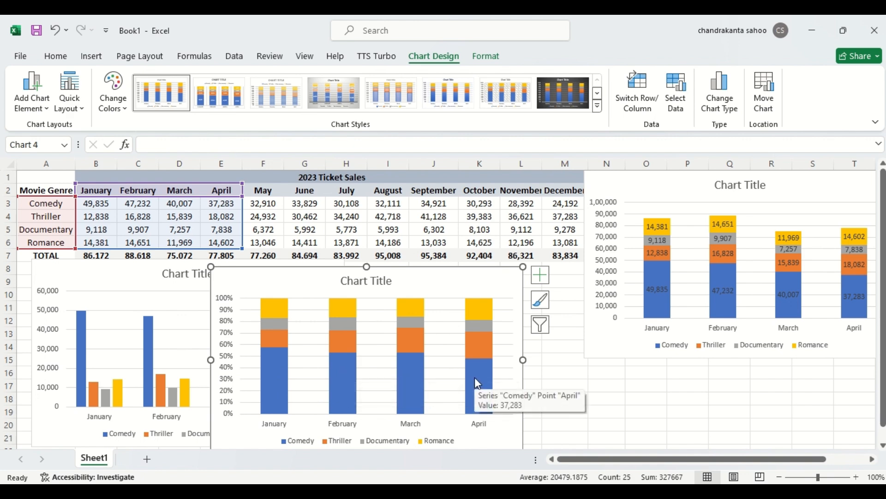
mouse_move(348, 342)
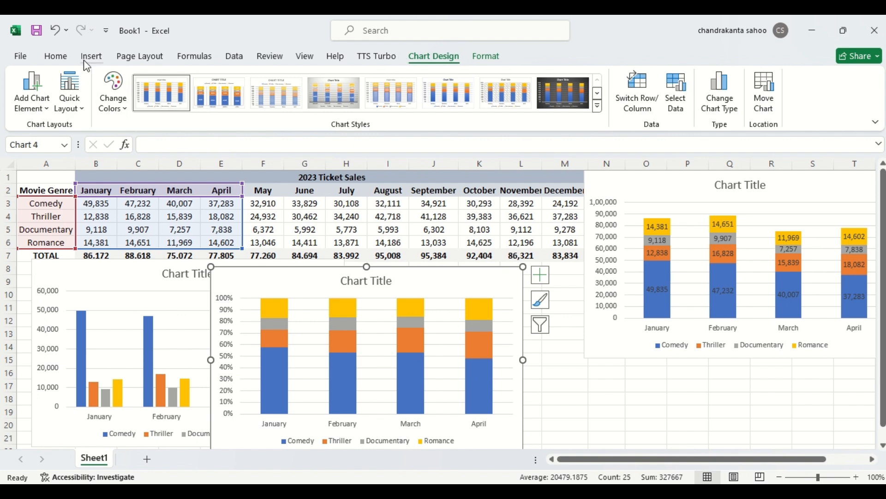
Add centered data labels to the 100% stacked column chart and deselect it
click(32, 109)
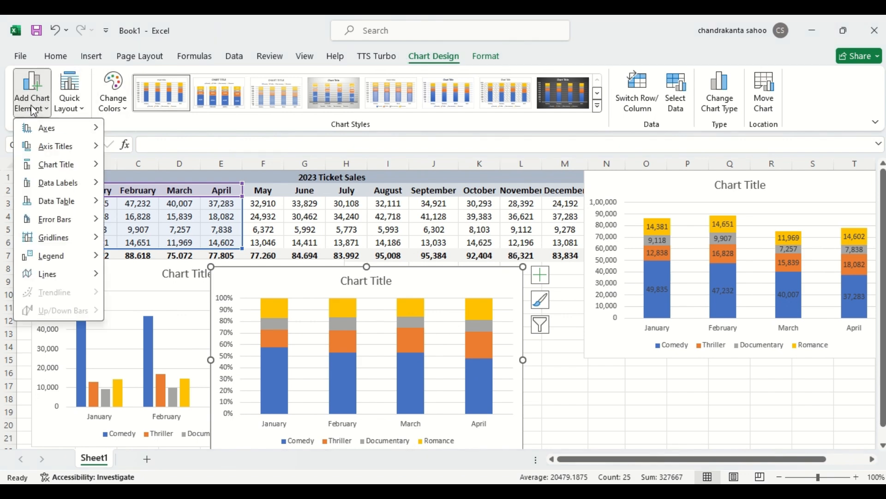
mouse_move(54, 183)
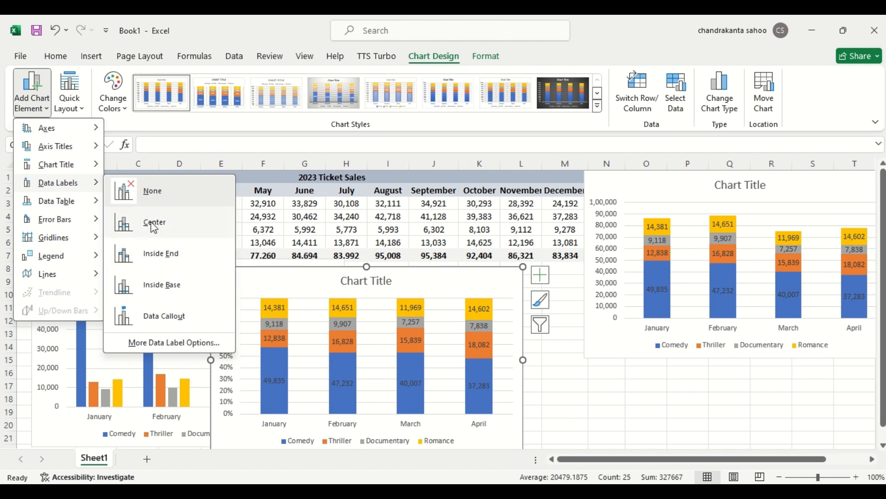
click(152, 223)
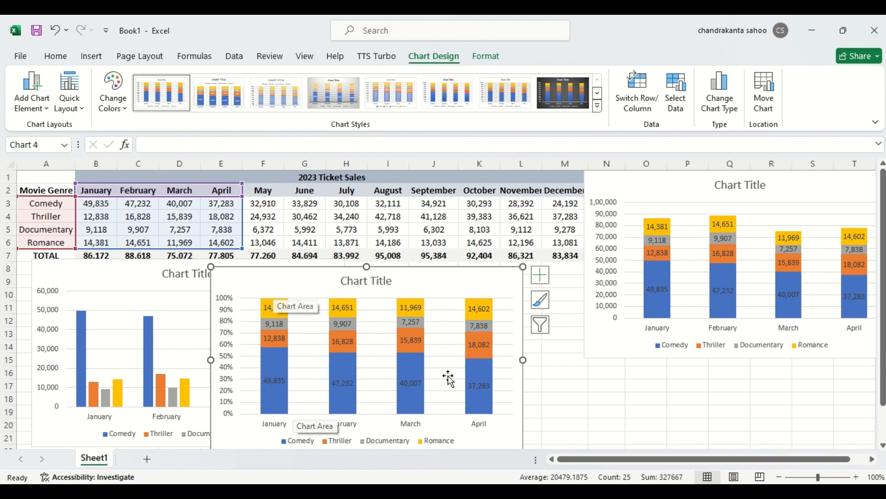
click(605, 410)
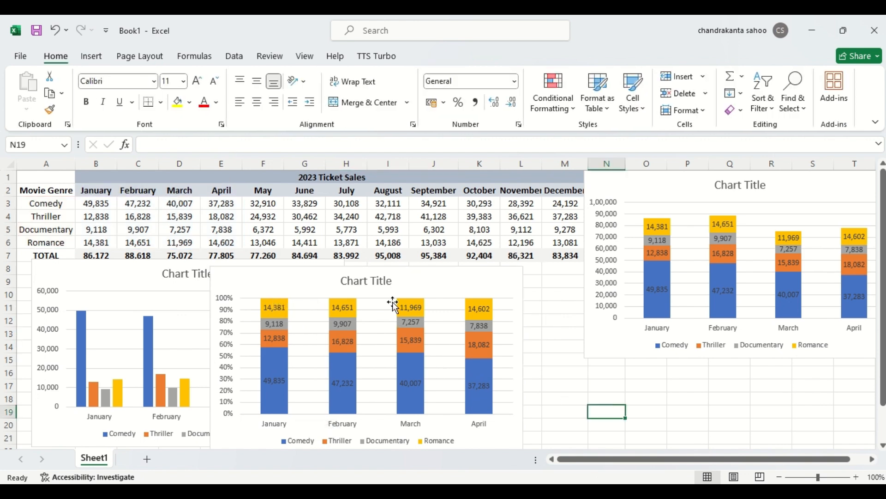
click(564, 372)
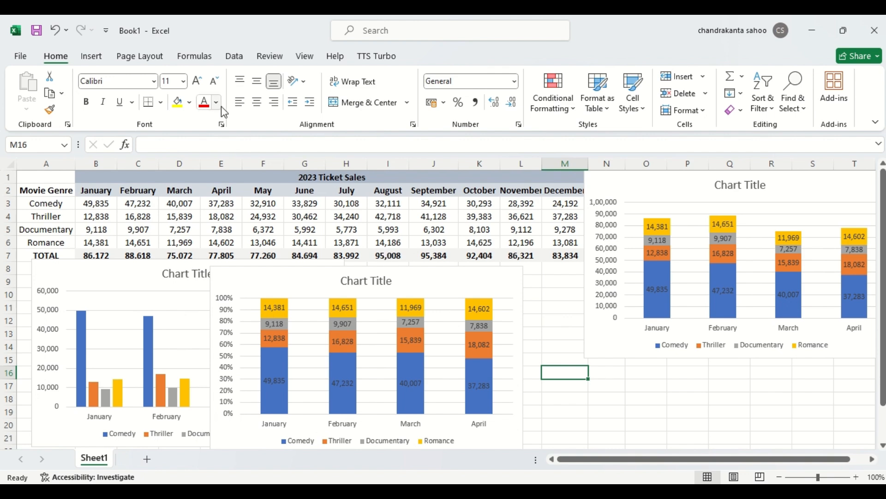
Insert a Clustered Bar chart from the January to April genre sales in cells A2:E6
click(92, 57)
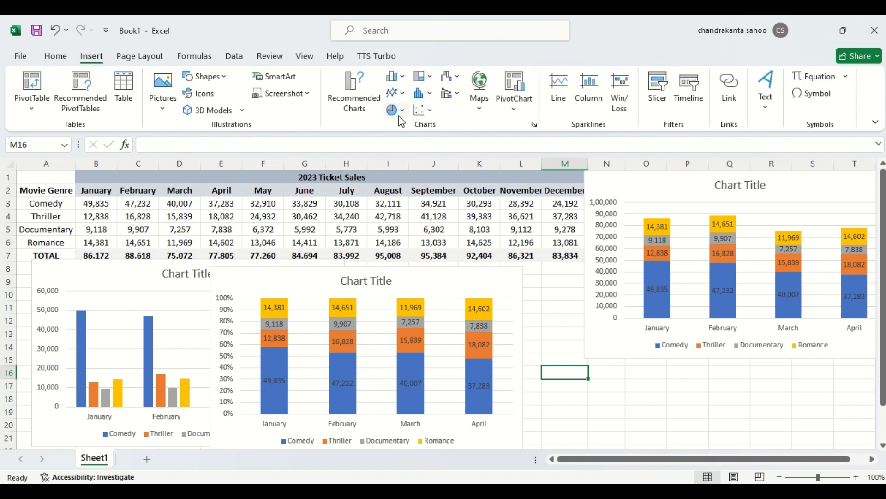
click(47, 191)
key(shift+Right)
key(shift+Right)
key(shift+Right)
key(shift+Right)
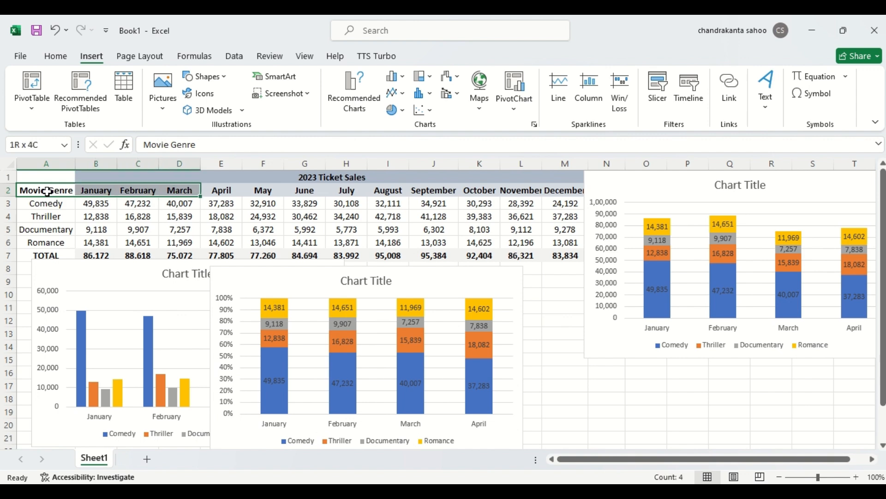
key(shift+Down)
key(shift+Down)
key(shift+Down)
key(shift+Down)
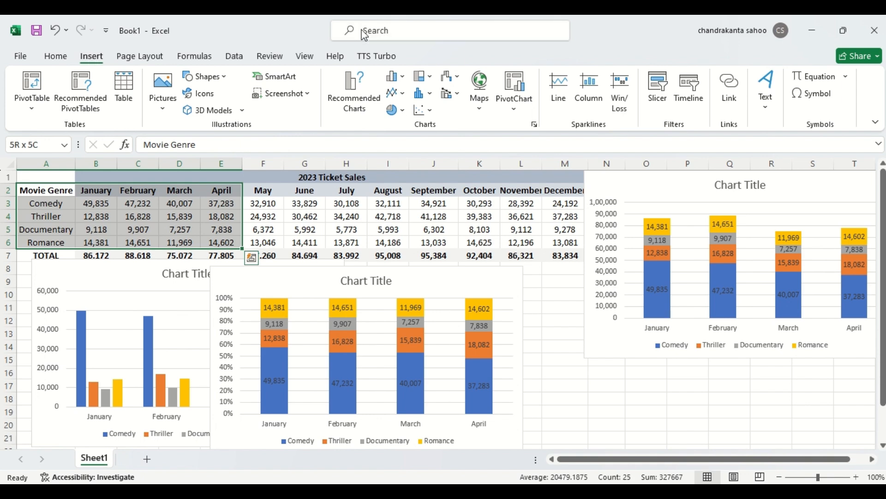
click(357, 101)
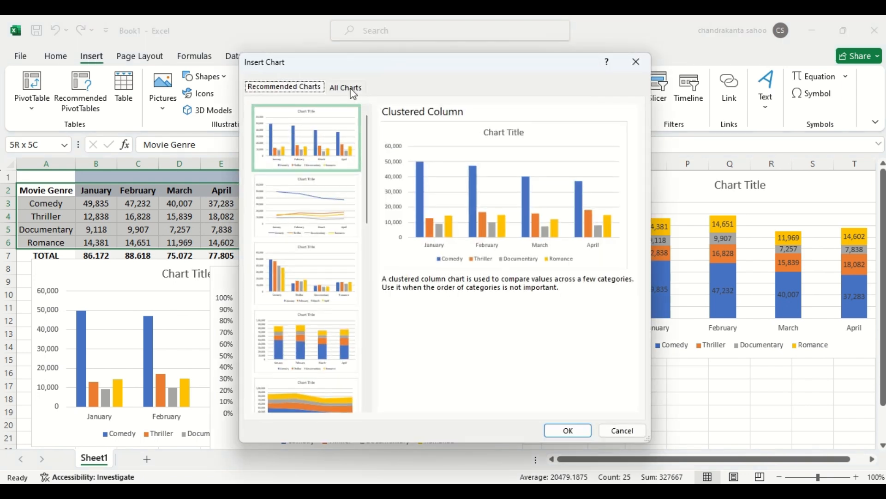
click(354, 93)
click(279, 190)
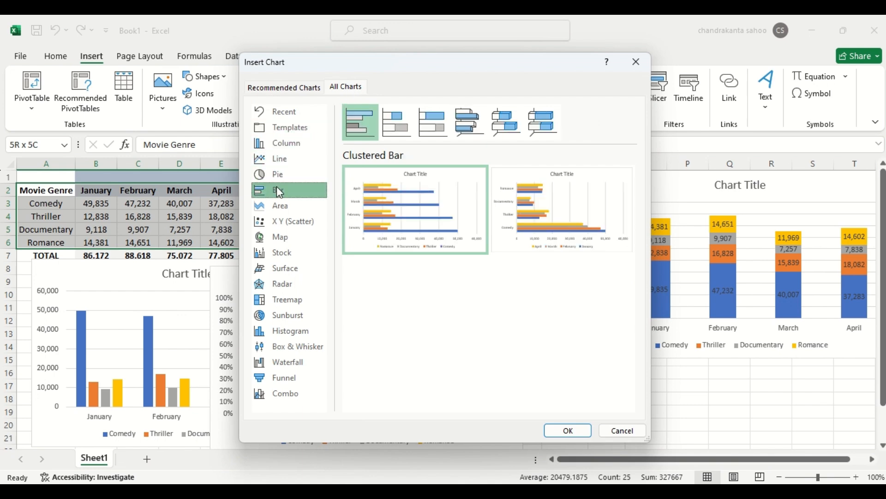
double_click(439, 205)
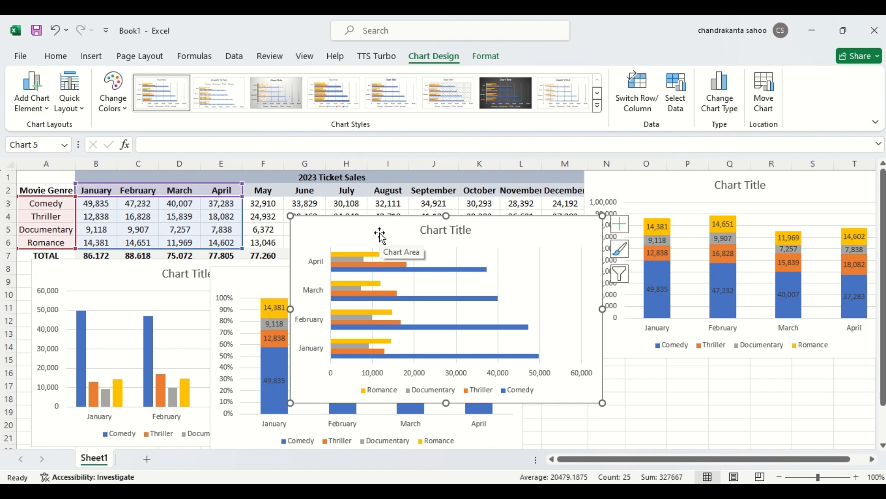
Move the clustered bar chart over the 100% stacked column chart and add centered data labels to it
drag(387, 233, 311, 273)
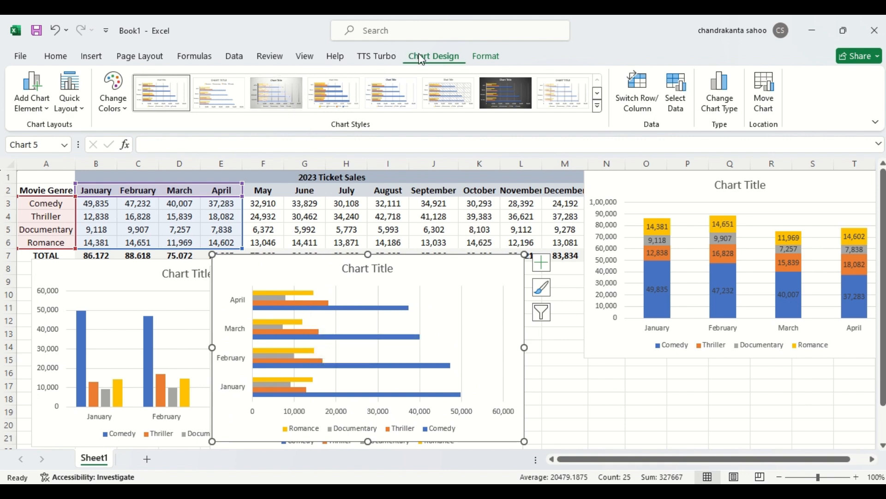
click(35, 103)
mouse_move(73, 184)
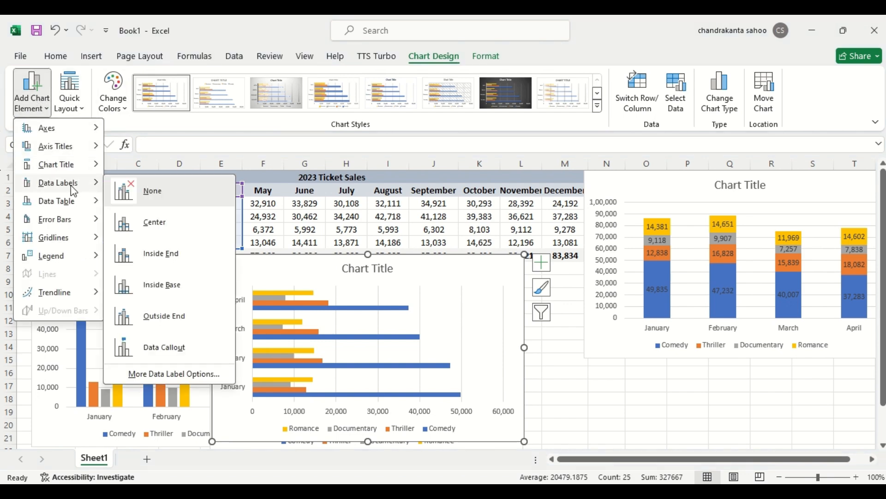
click(154, 223)
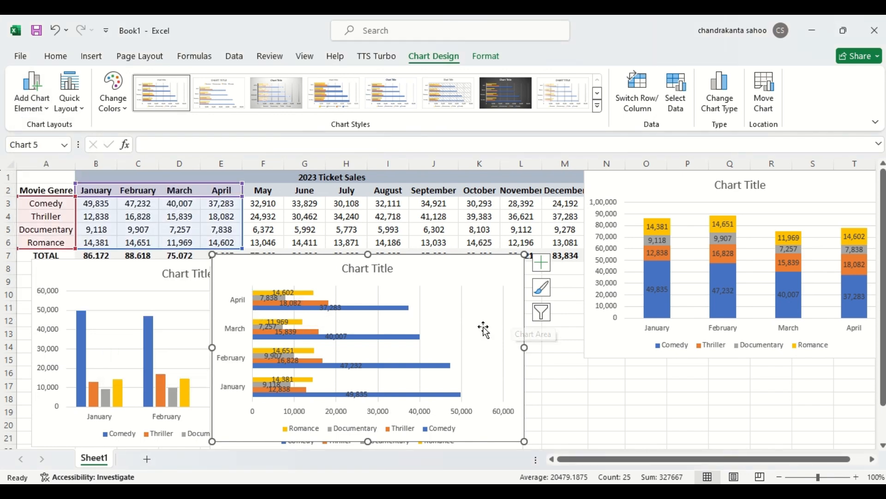
Change the clustered bar chart to a Stacked Bar chart with the months on the vertical axis
click(455, 291)
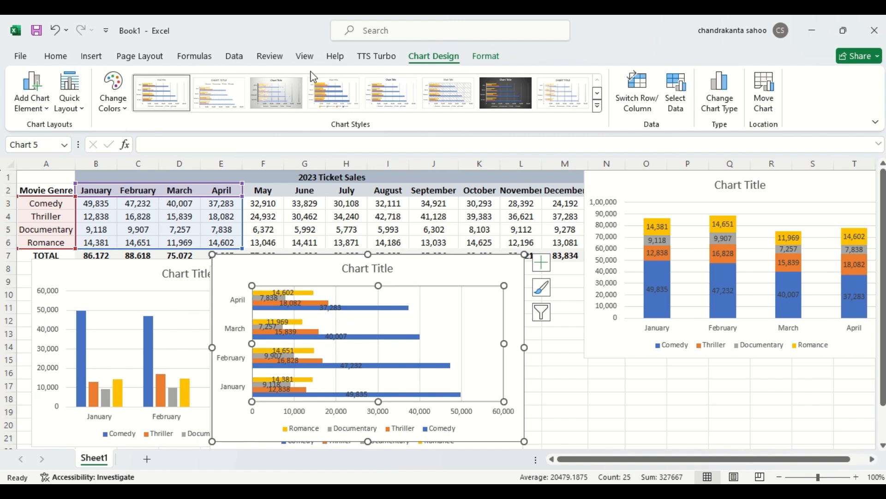
click(91, 56)
click(354, 92)
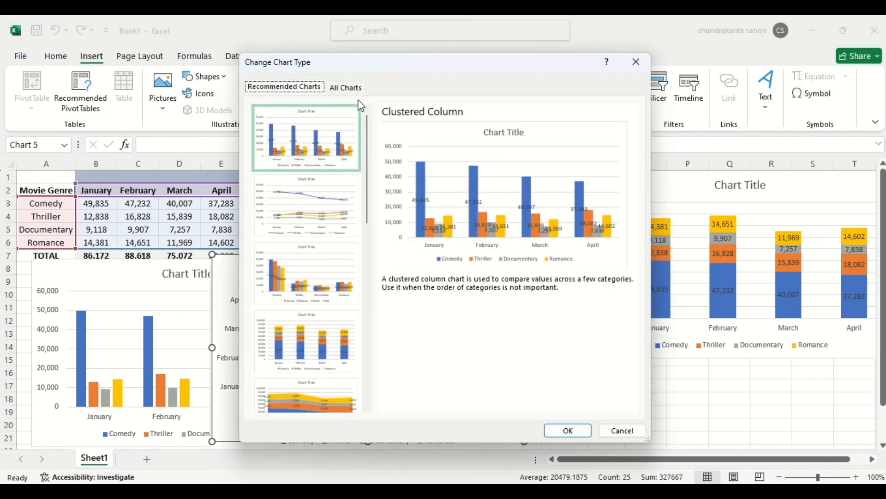
click(348, 91)
click(398, 123)
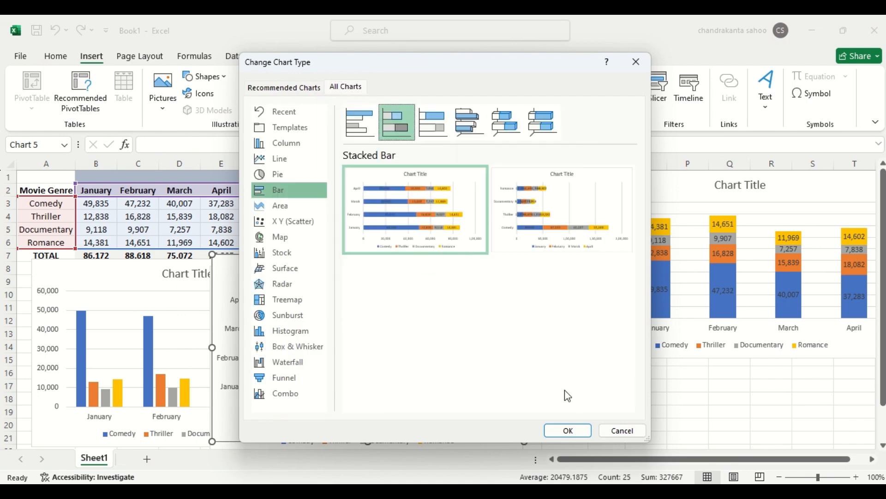
click(572, 429)
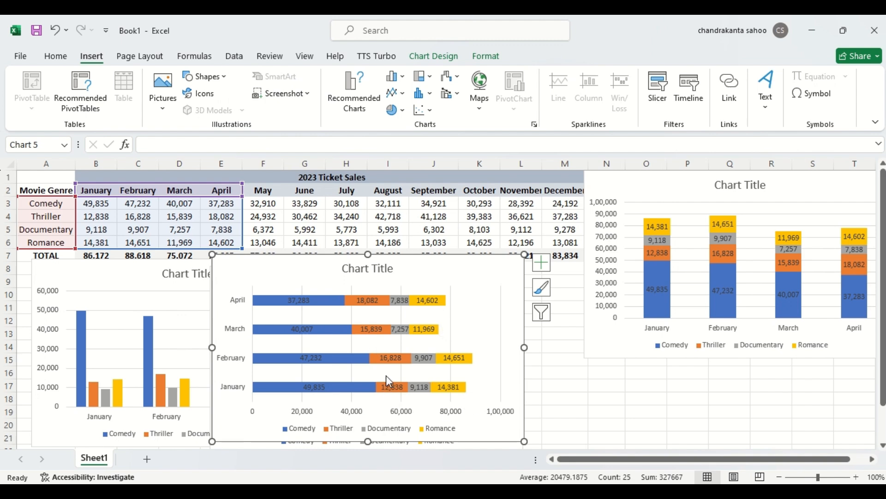
click(394, 299)
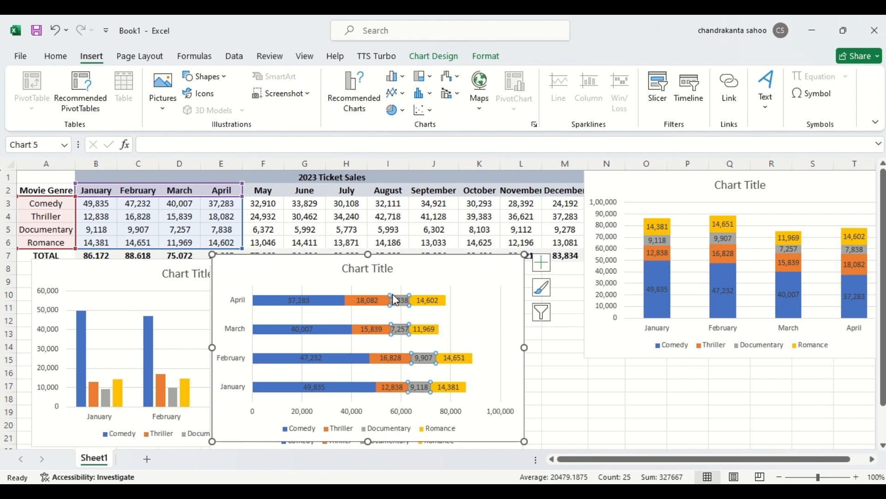
click(467, 287)
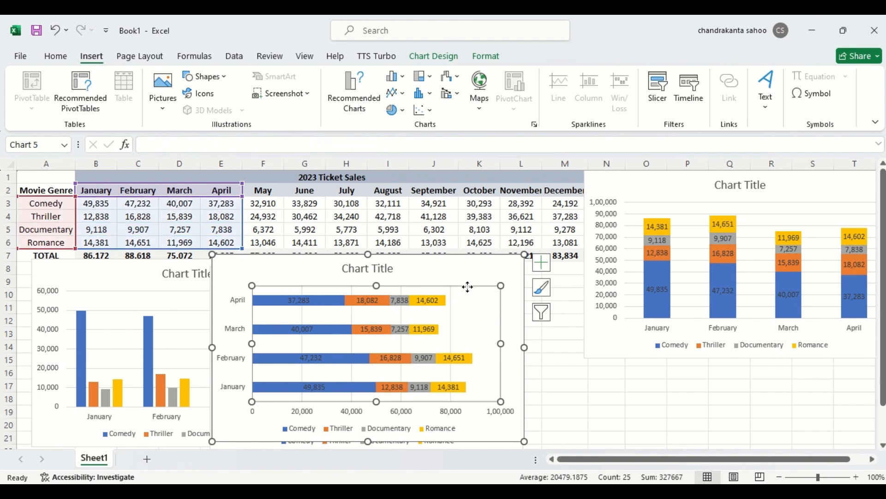
Change the stacked bar chart to a 100% Stacked Bar chart with the months on the vertical axis
click(572, 346)
click(504, 285)
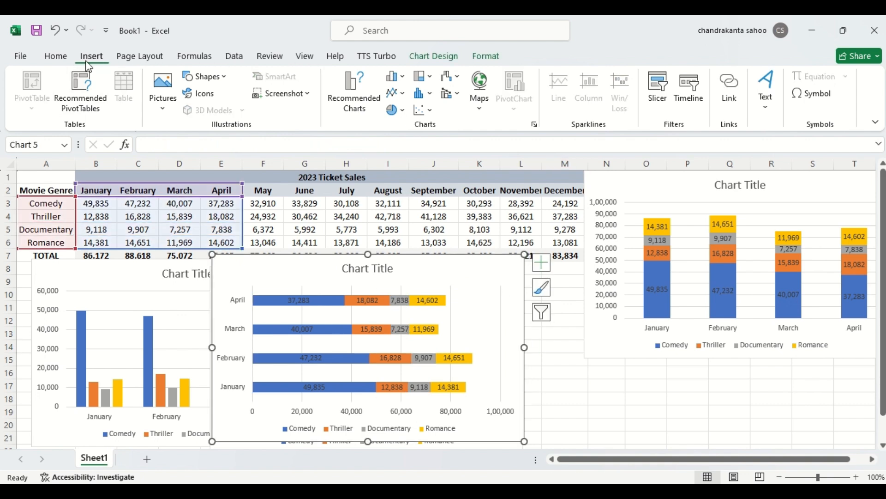
click(364, 90)
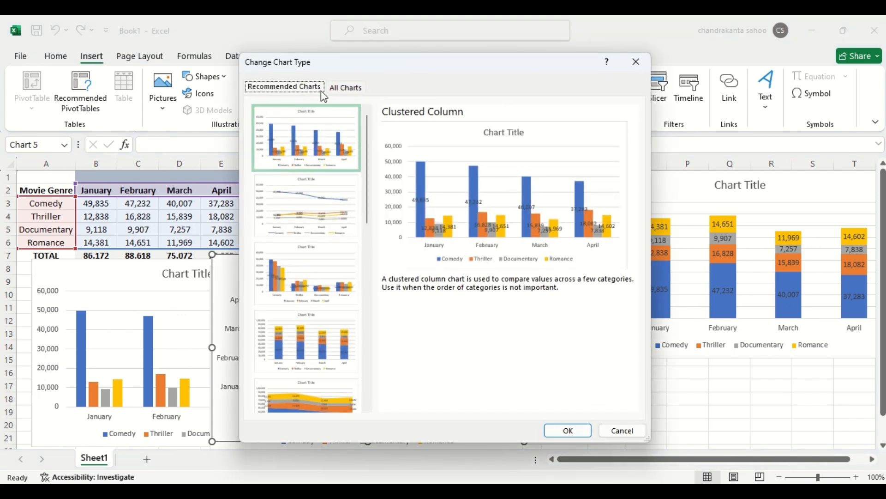
click(348, 90)
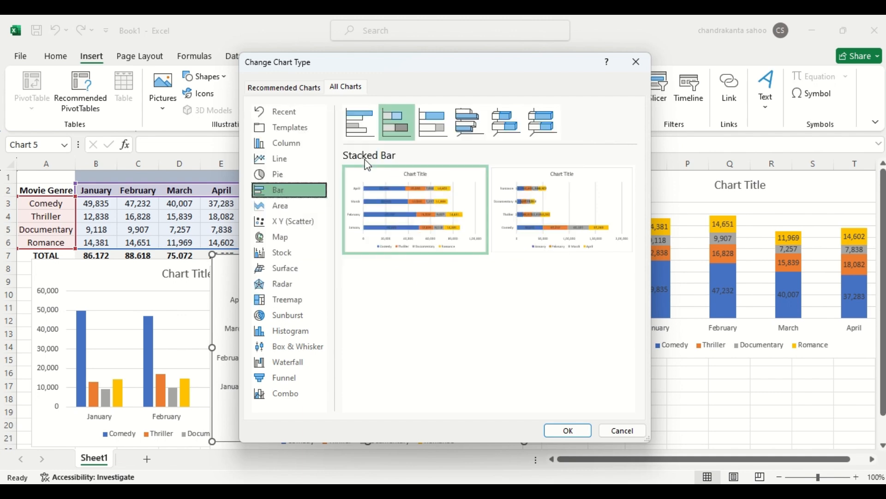
click(430, 129)
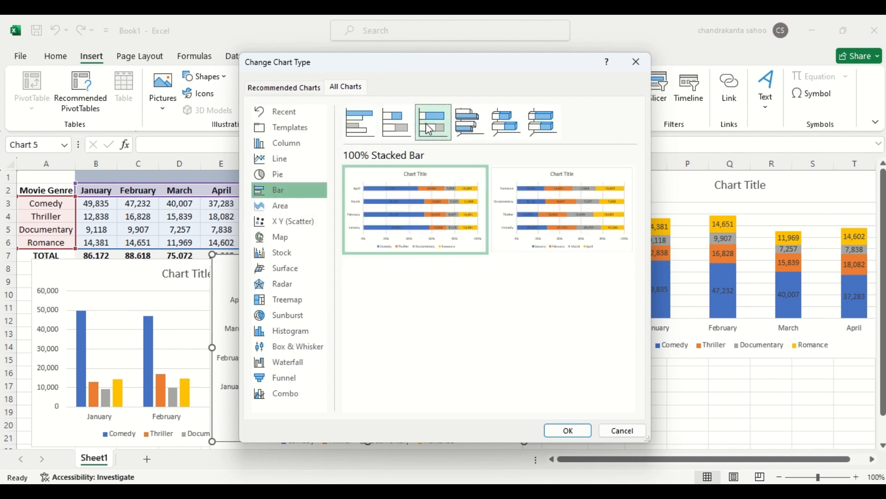
double_click(430, 130)
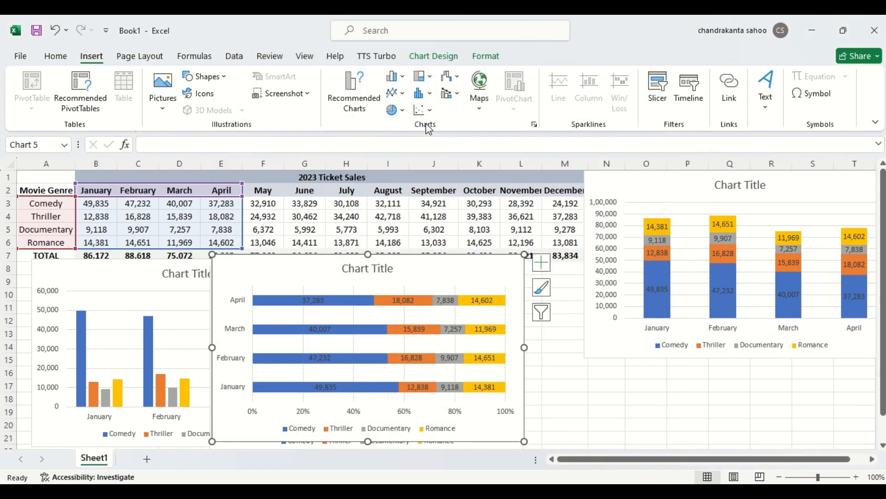